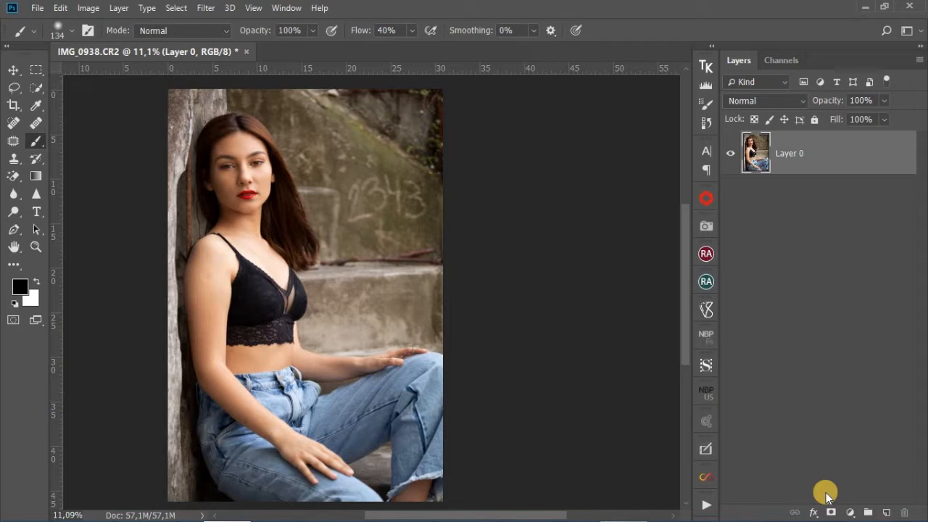
Step: Run the simple color action on Layer 0, continuing past the unavailable Set command, and select the simple color contrast group
click(705, 503)
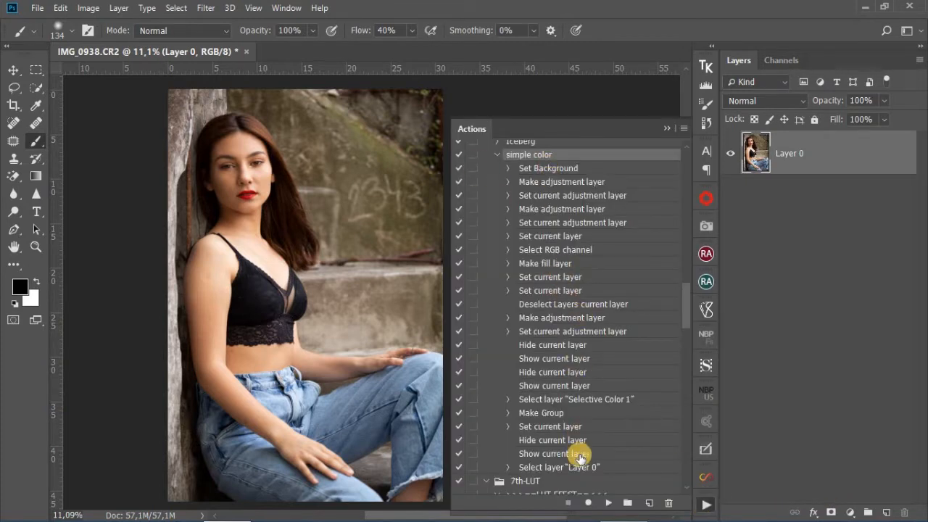
click(609, 503)
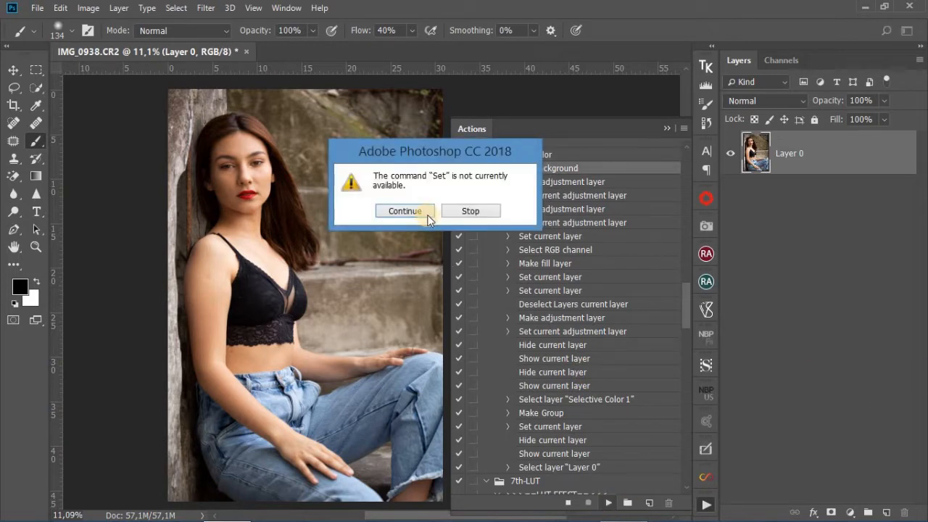
click(426, 215)
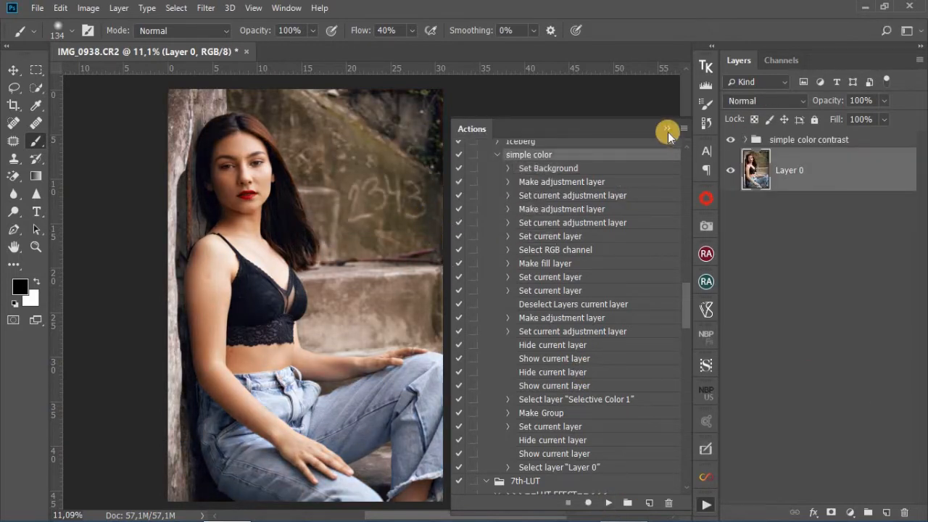
click(666, 130)
click(785, 141)
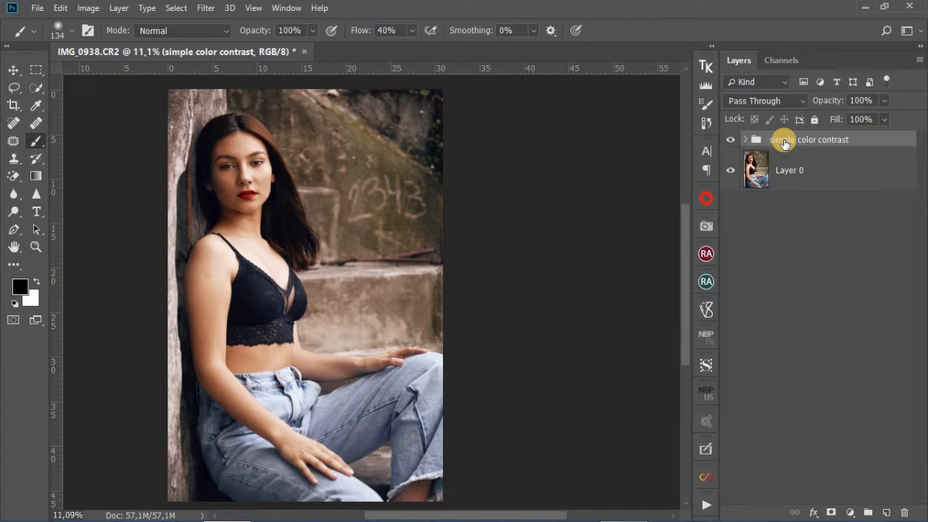
Step: Compare the photo with and without the simple color contrast group, and delete the group
click(731, 142)
click(731, 142)
click(731, 142)
click(731, 141)
drag(870, 255, 904, 512)
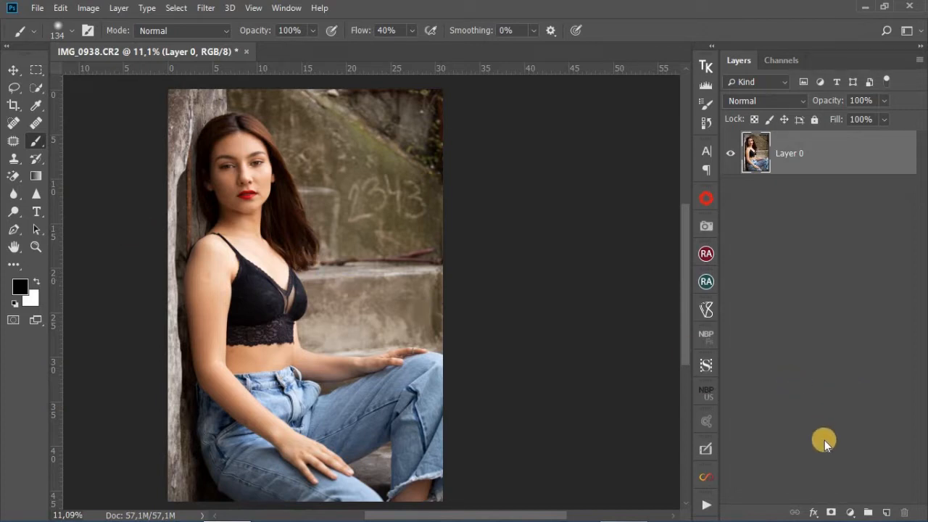
Step: Add a Selective Color adjustment layer above the photo and set its Blacks to Cyan +16% and Magenta -10%
click(852, 513)
click(841, 506)
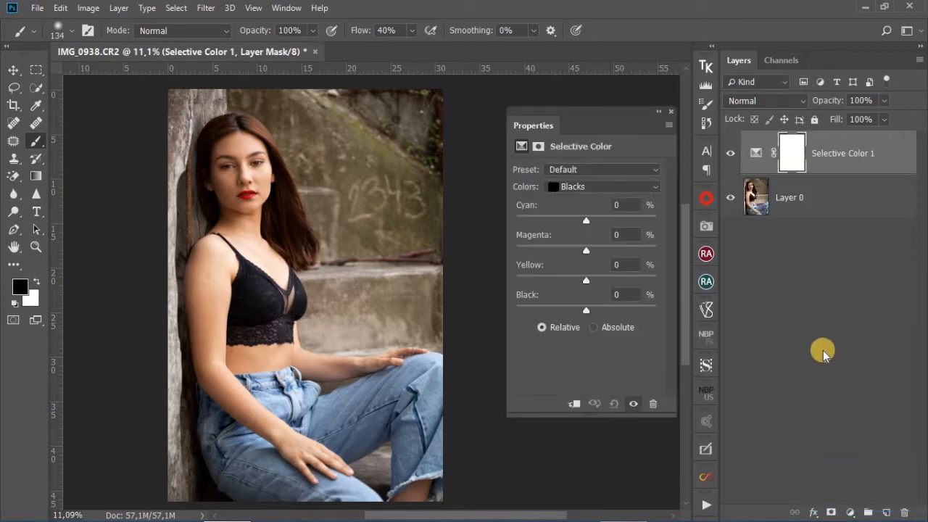
click(587, 186)
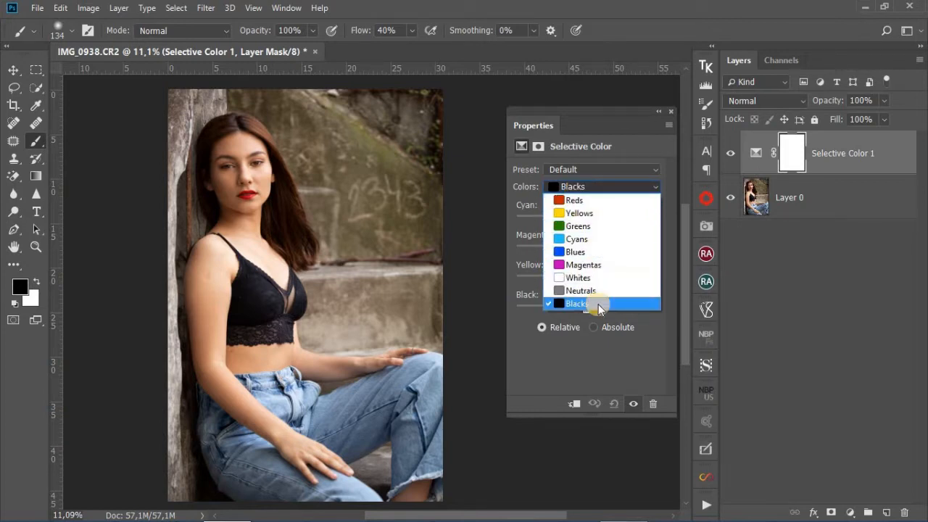
click(598, 305)
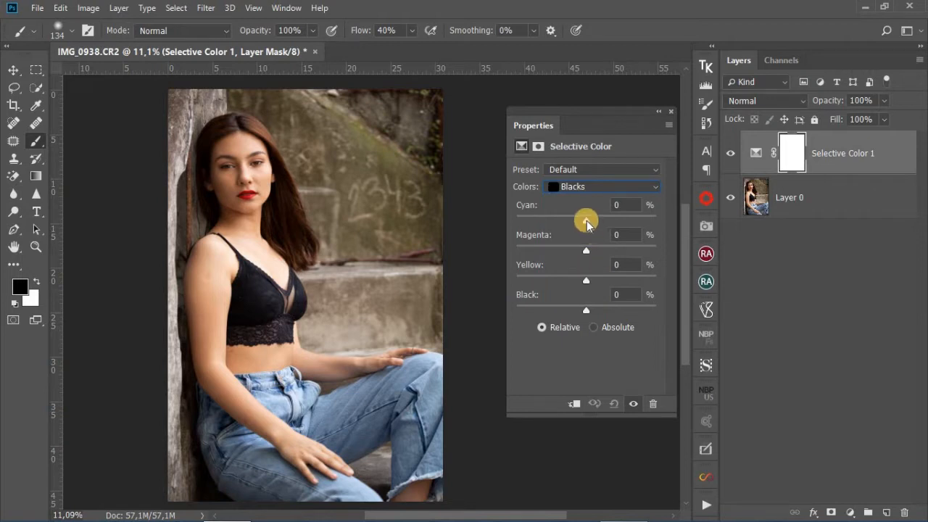
drag(586, 221, 597, 226)
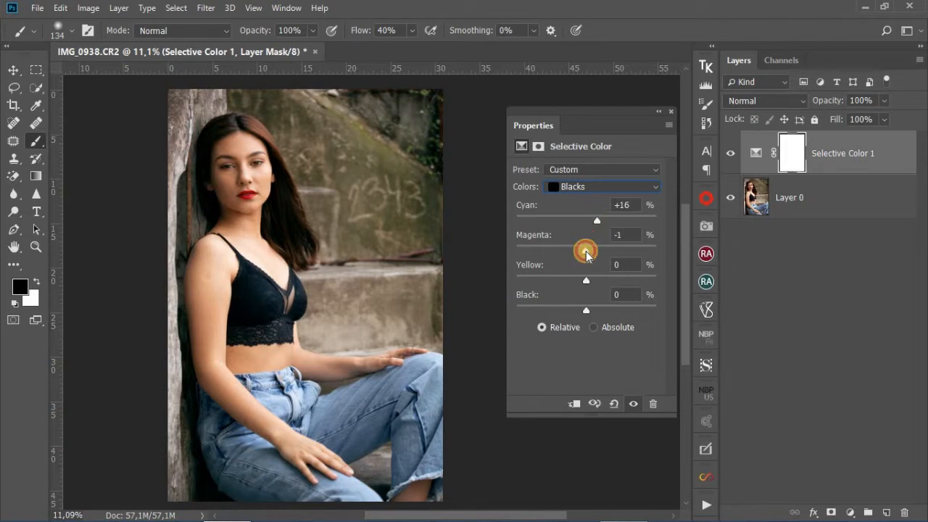
drag(586, 252, 579, 255)
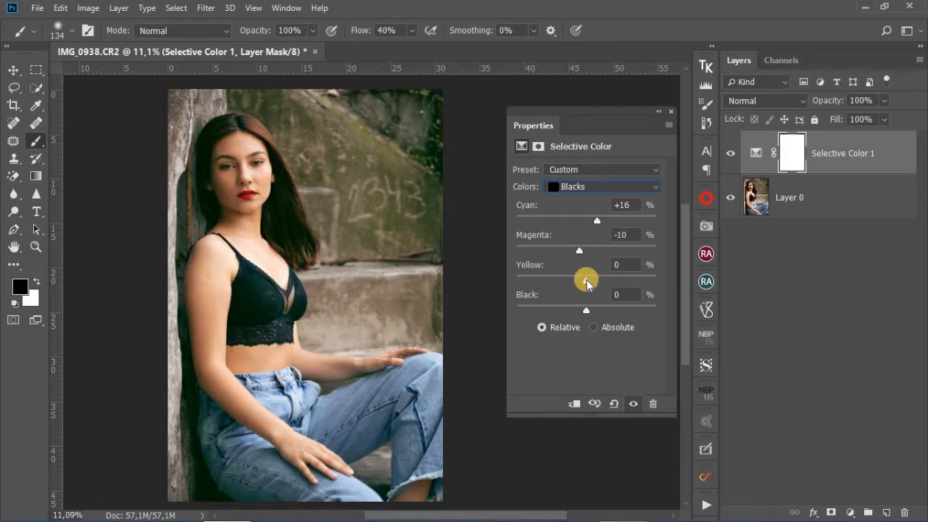
Step: Set the Selective Color layer's Blacks to Yellow -11% and Black +12%, and close the adjustment settings
drag(586, 283, 505, 279)
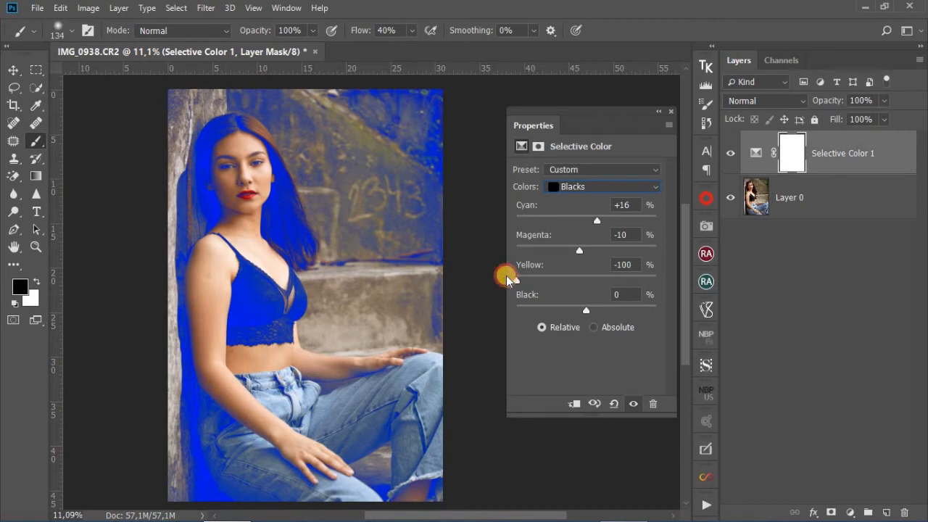
drag(516, 280, 580, 286)
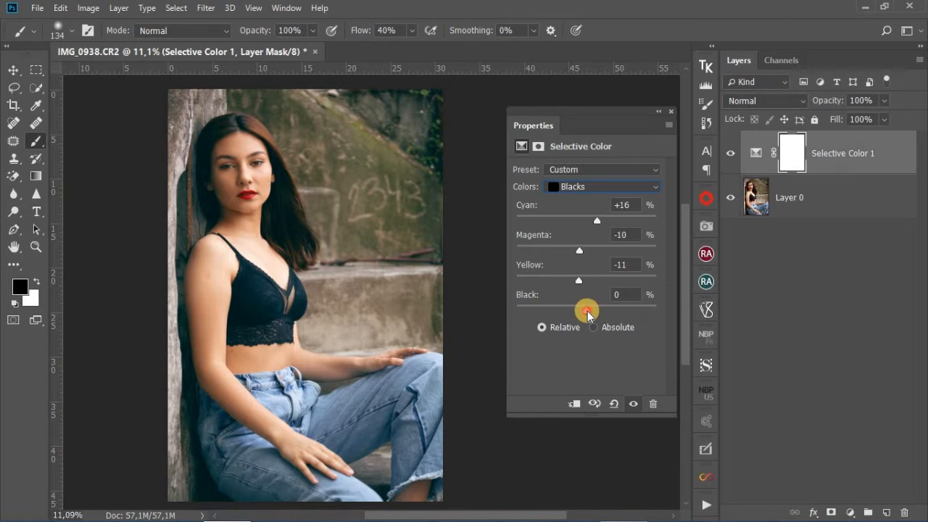
drag(587, 313, 594, 313)
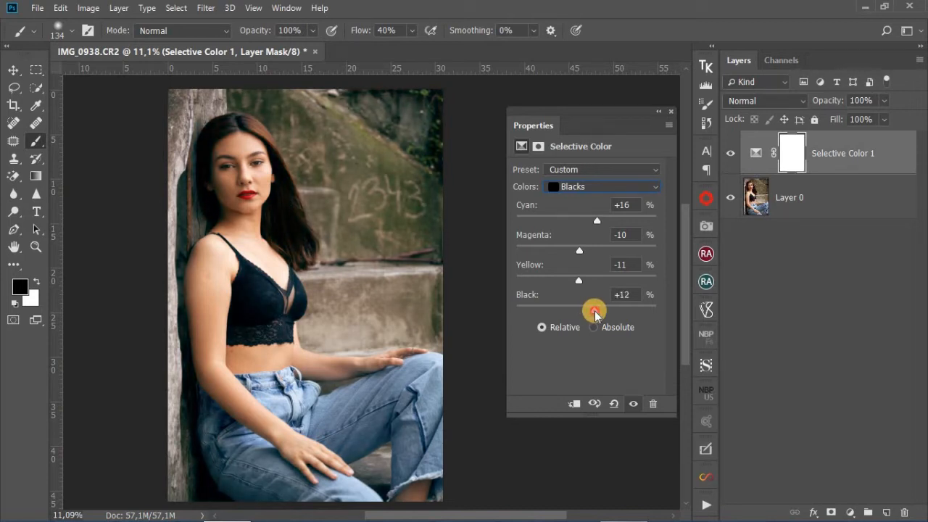
click(670, 115)
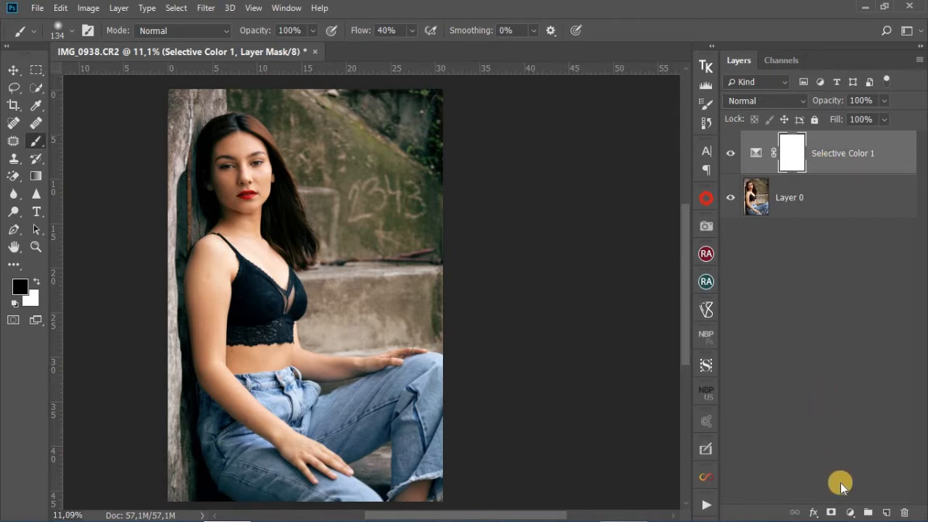
Step: Add a Black & White adjustment layer with the High Contrast Blue Filter preset and lower its opacity to 15%
click(850, 512)
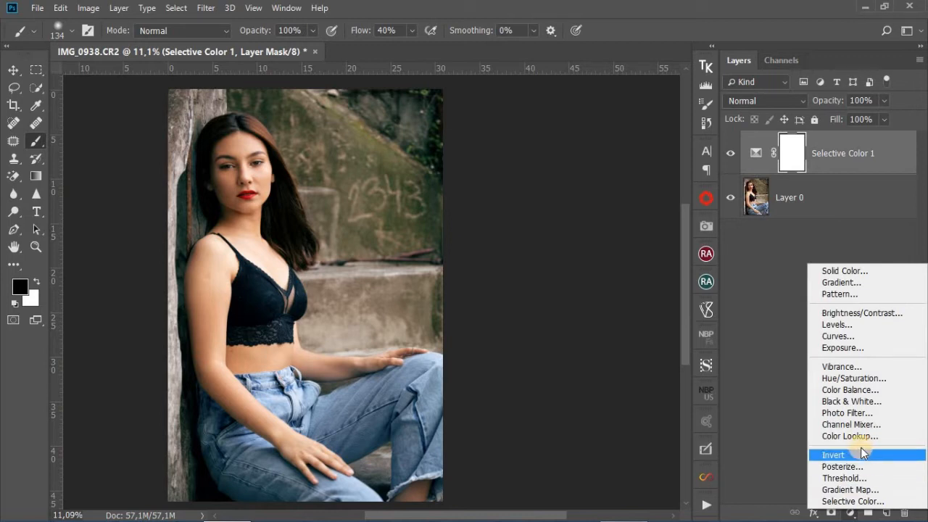
click(852, 401)
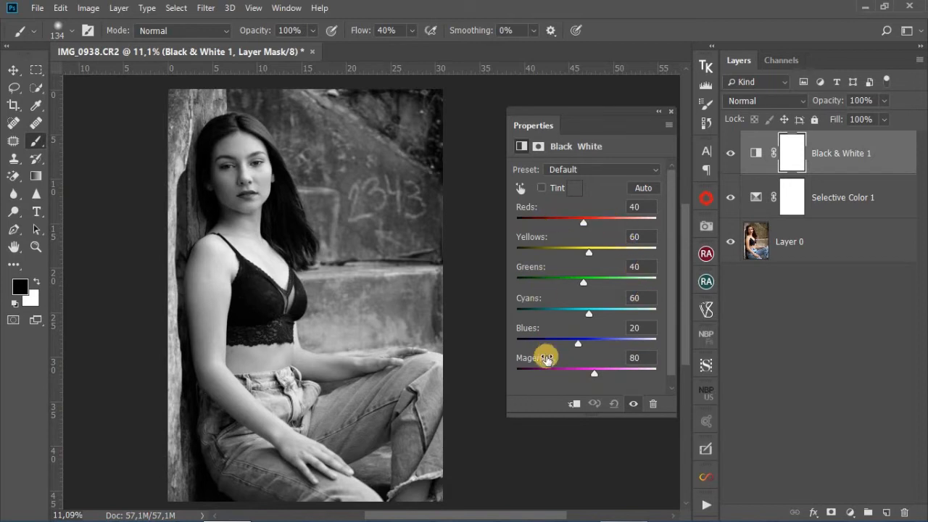
click(603, 169)
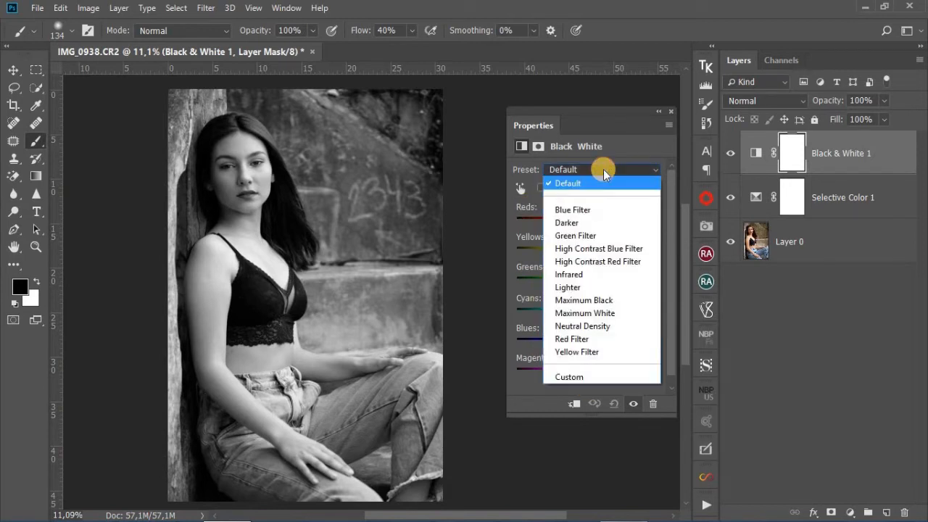
click(603, 249)
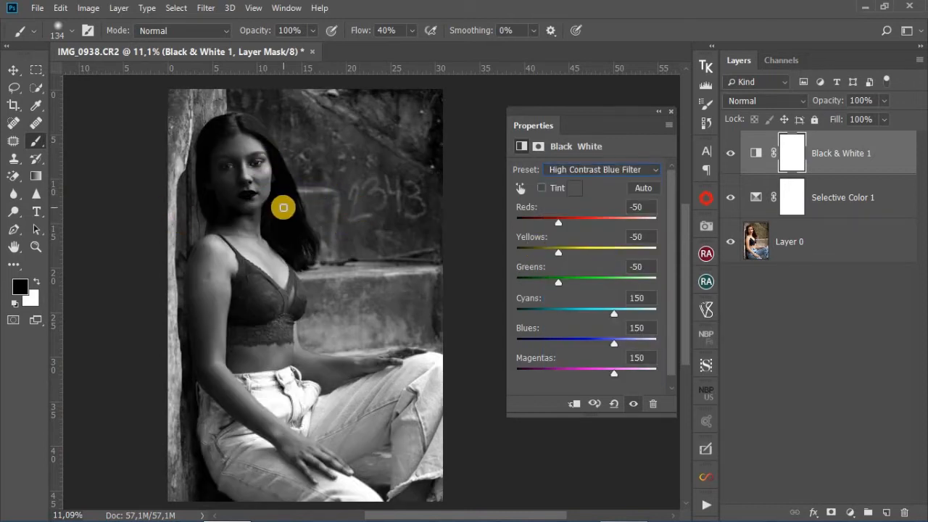
click(668, 110)
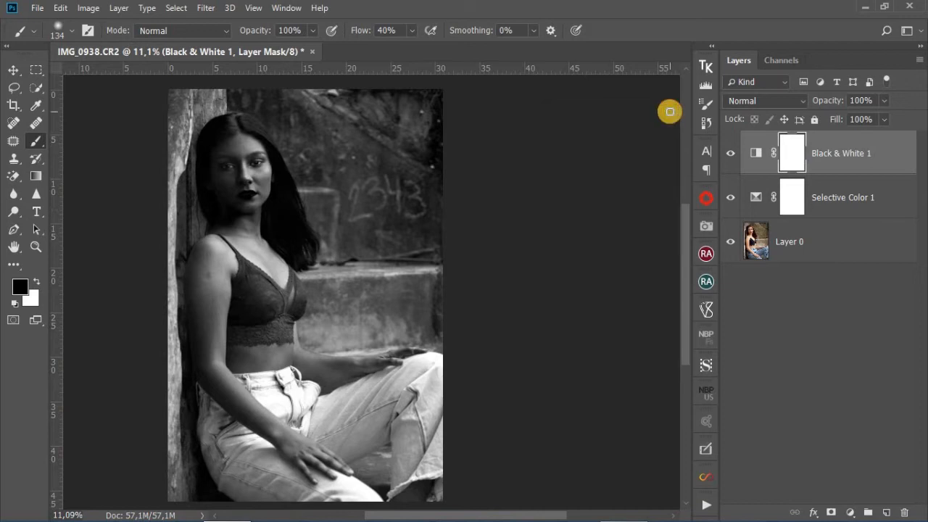
click(884, 100)
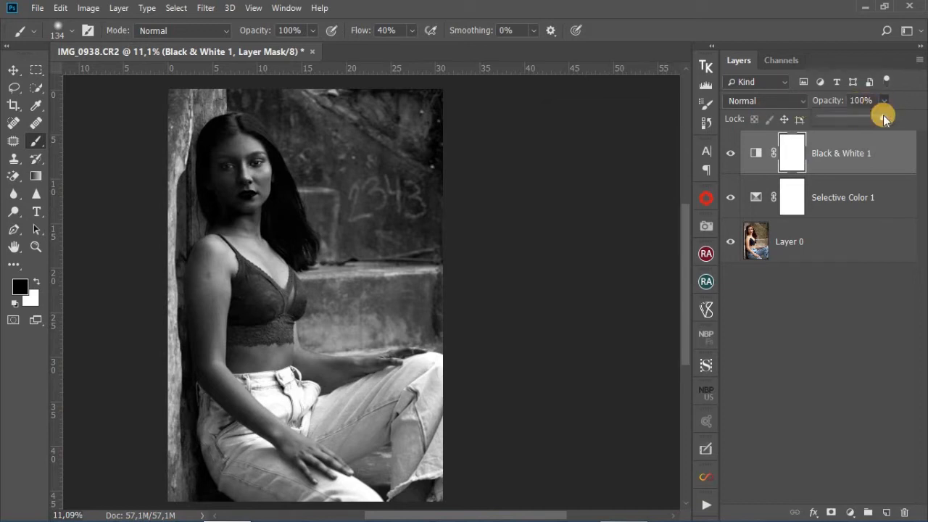
drag(866, 118, 830, 122)
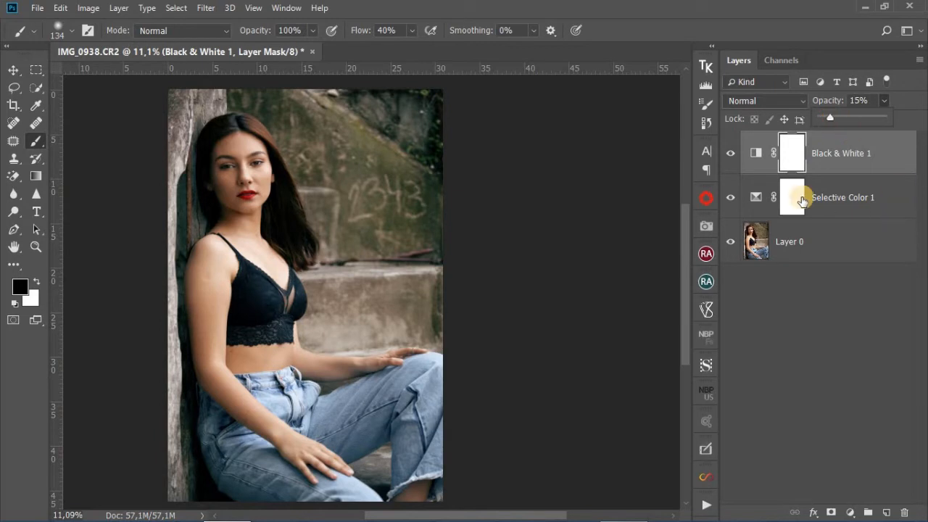
Step: Toggle the Black & White layer's visibility repeatedly to compare the photo with and without it
click(729, 155)
click(729, 154)
click(729, 155)
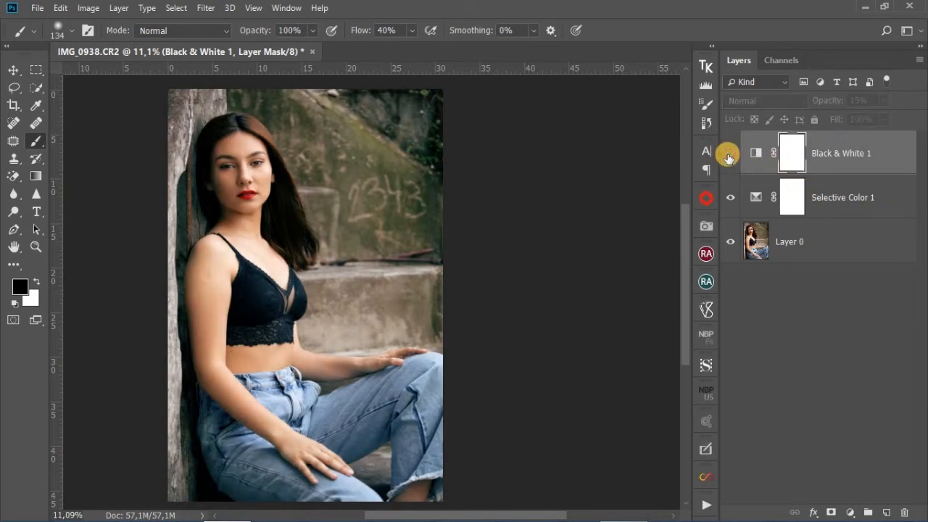
click(729, 154)
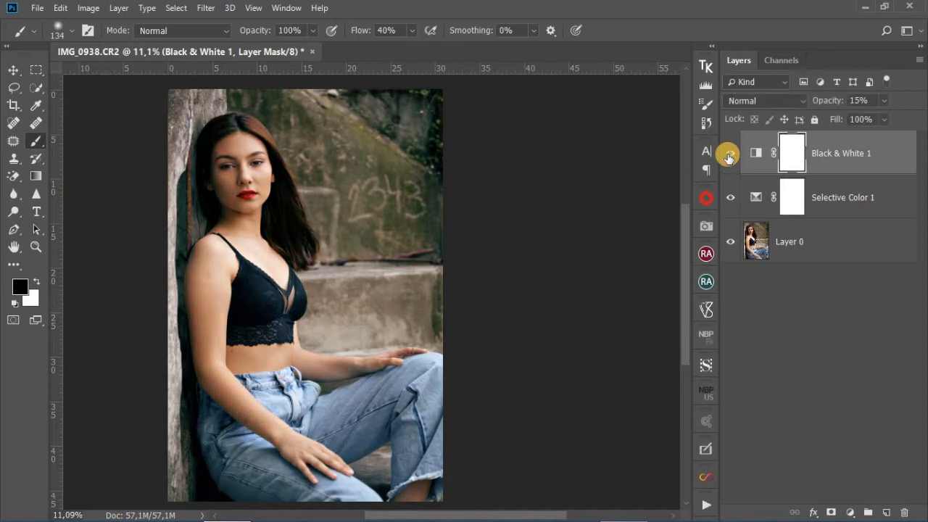
click(729, 155)
click(729, 154)
click(729, 154)
click(729, 154)
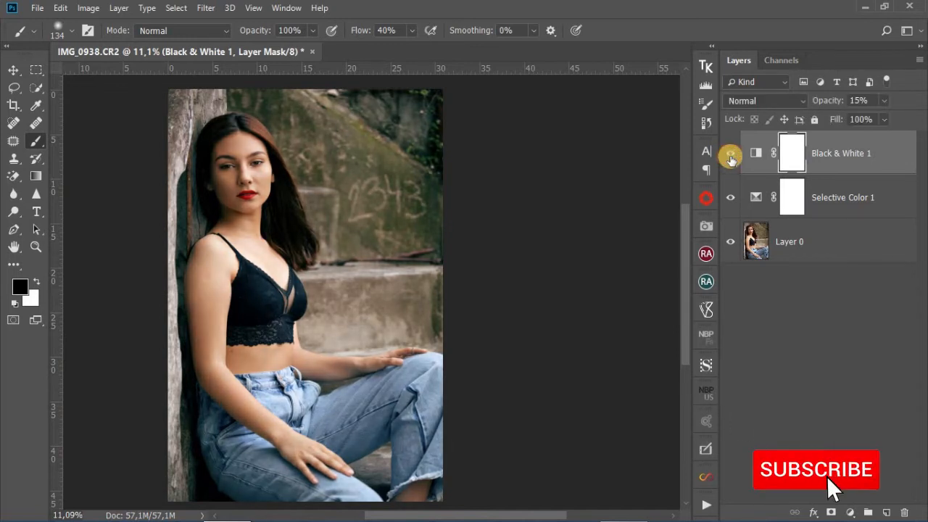
Step: Add a Solid Color fill layer in dark red 8f0000 above the Black & White layer
click(854, 512)
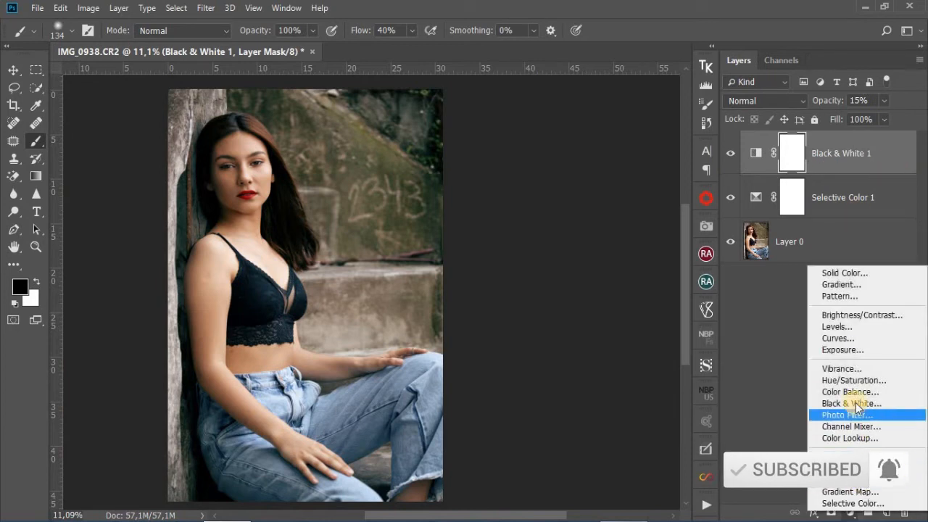
click(841, 273)
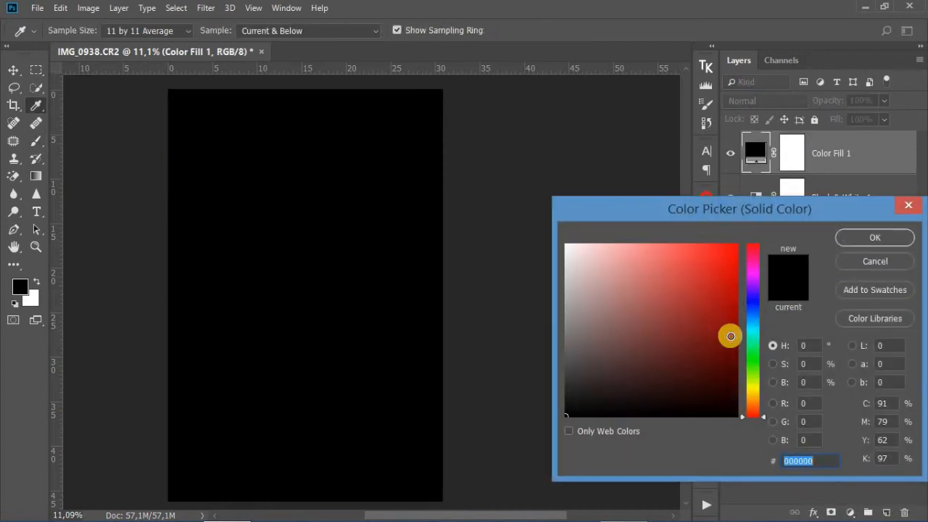
click(730, 335)
drag(731, 335, 741, 345)
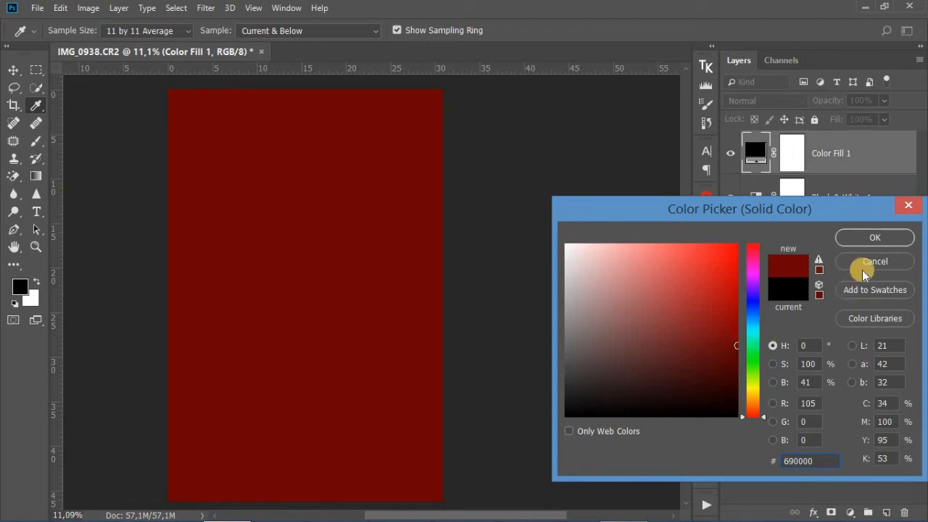
drag(735, 331, 738, 319)
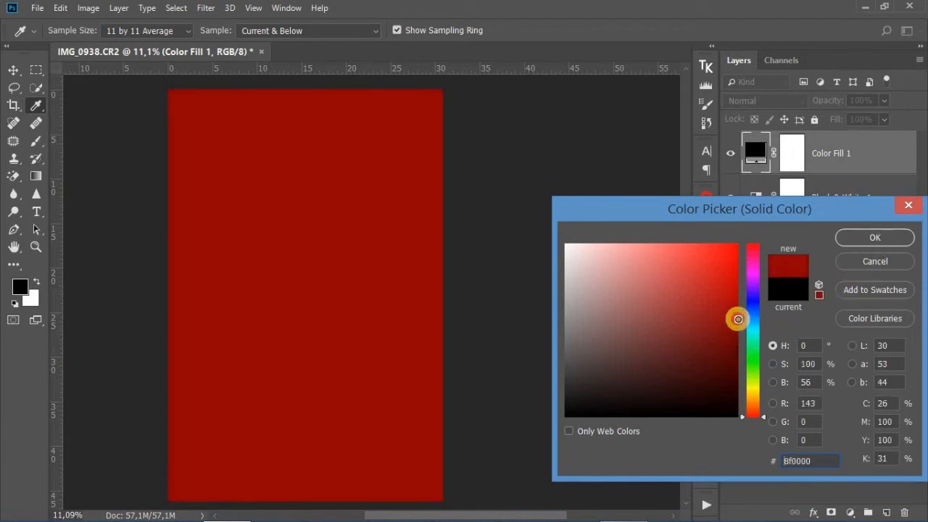
click(872, 239)
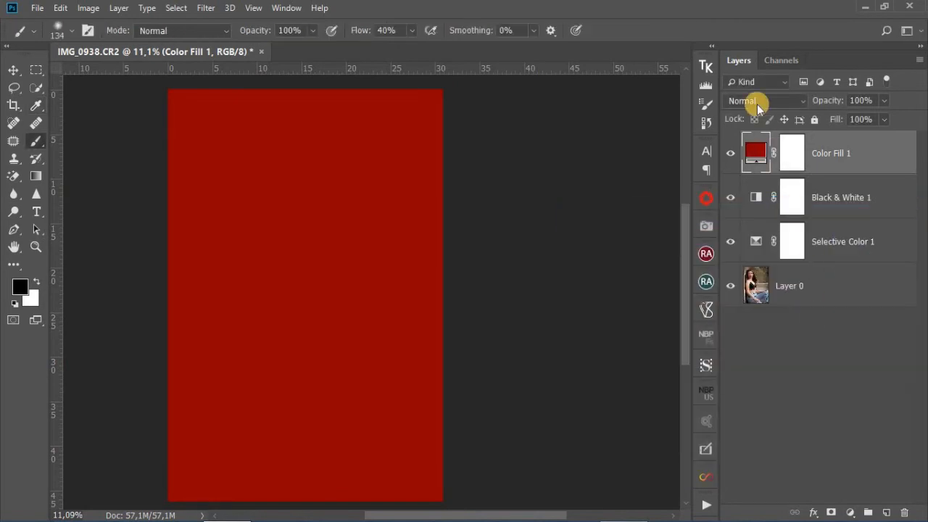
Step: Set the red fill layer's blend mode to Color and opacity to 7%, and compare the photo with and without it
click(757, 103)
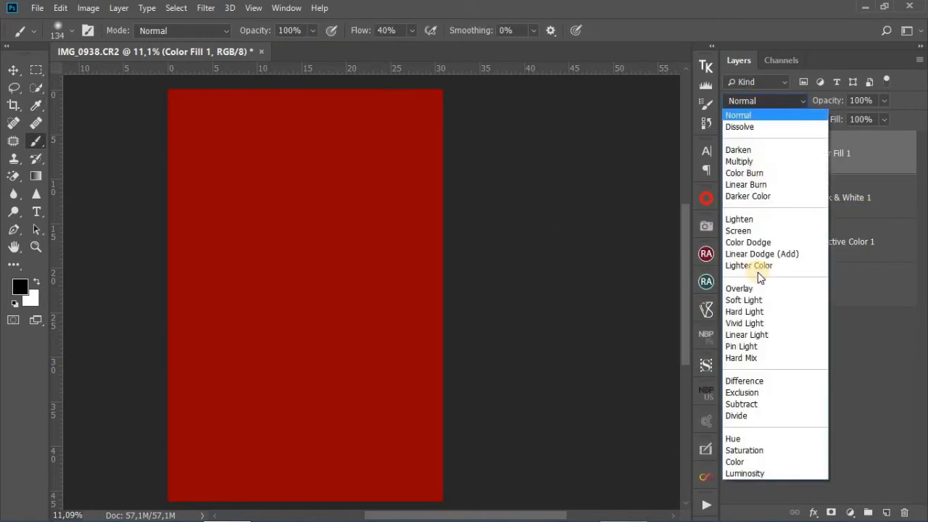
click(748, 462)
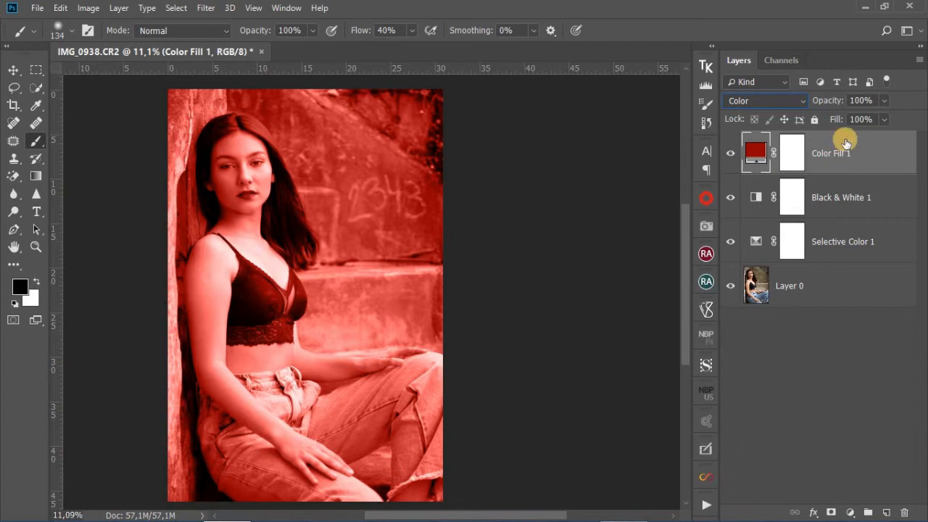
drag(885, 103, 826, 121)
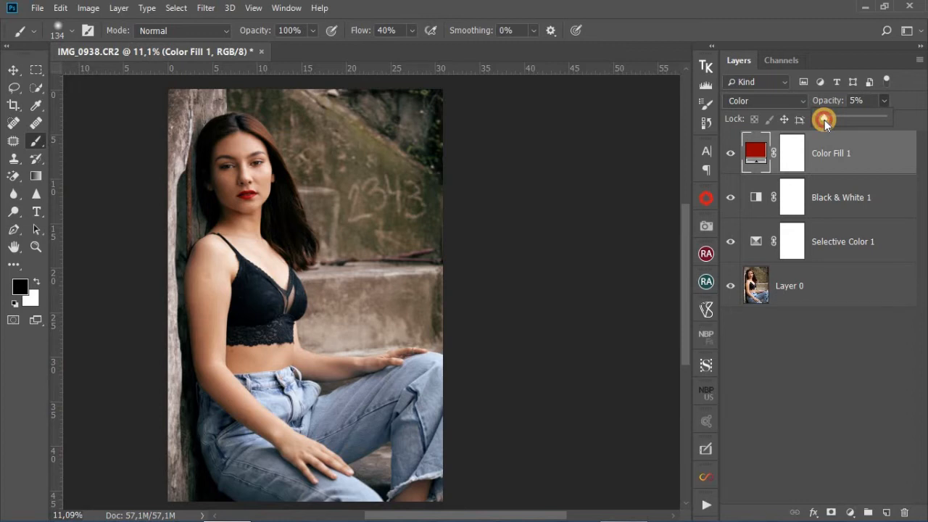
click(825, 120)
click(732, 156)
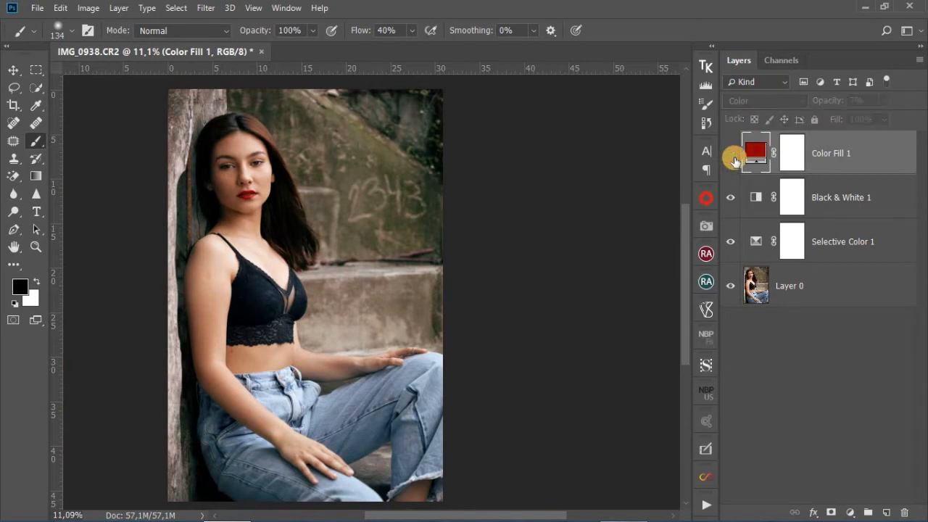
click(732, 156)
click(732, 156)
click(732, 156)
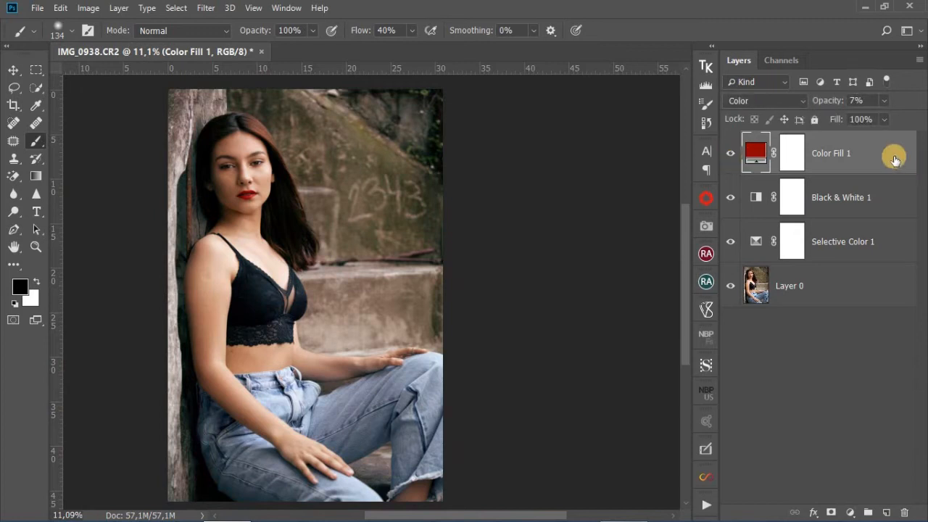
Step: Add a Curves adjustment layer above the red fill and brighten the highlights with a raised curve point at input 180
click(850, 512)
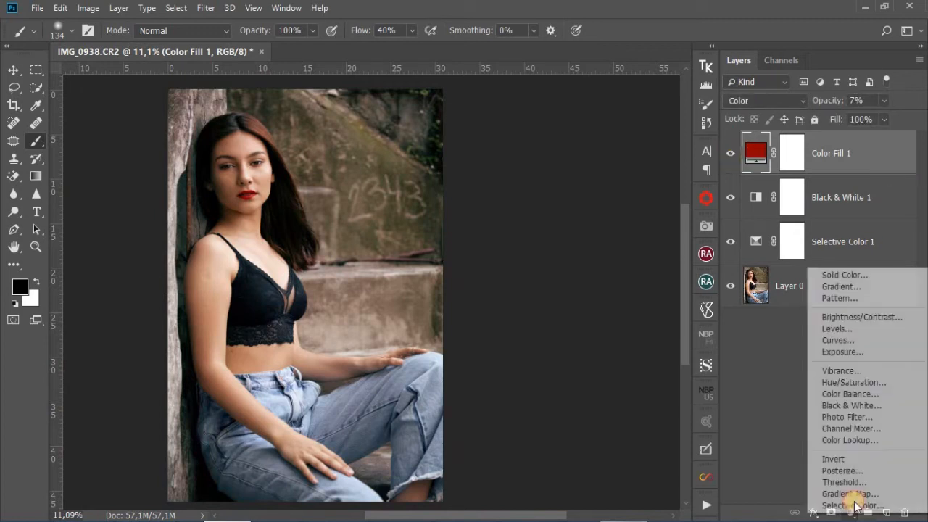
click(838, 340)
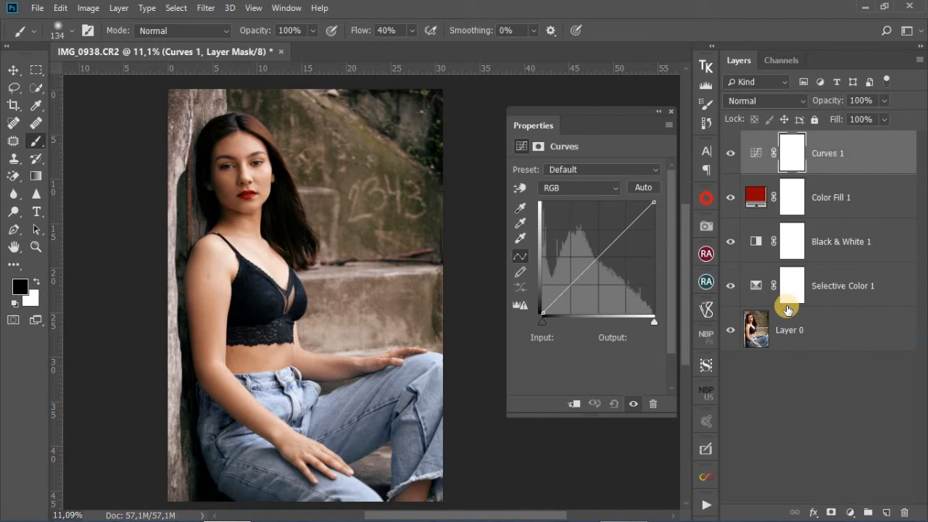
click(627, 228)
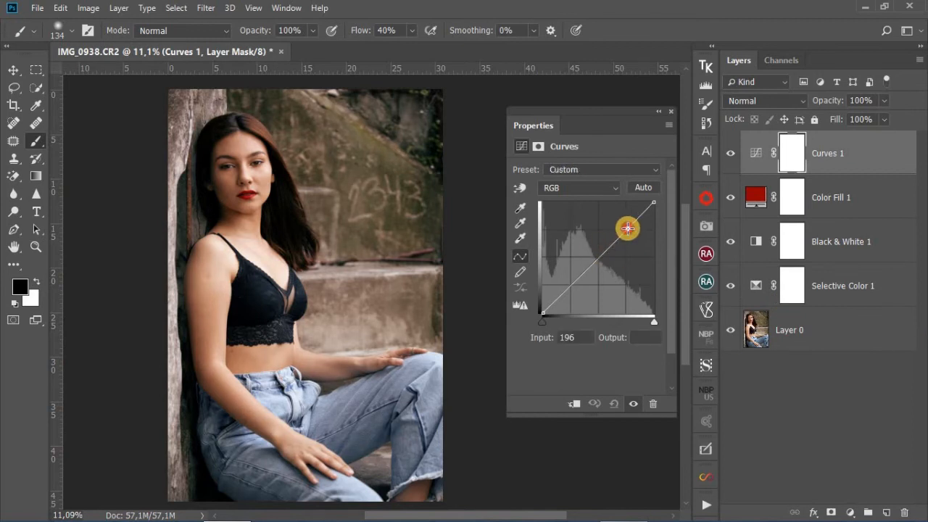
drag(627, 229, 619, 223)
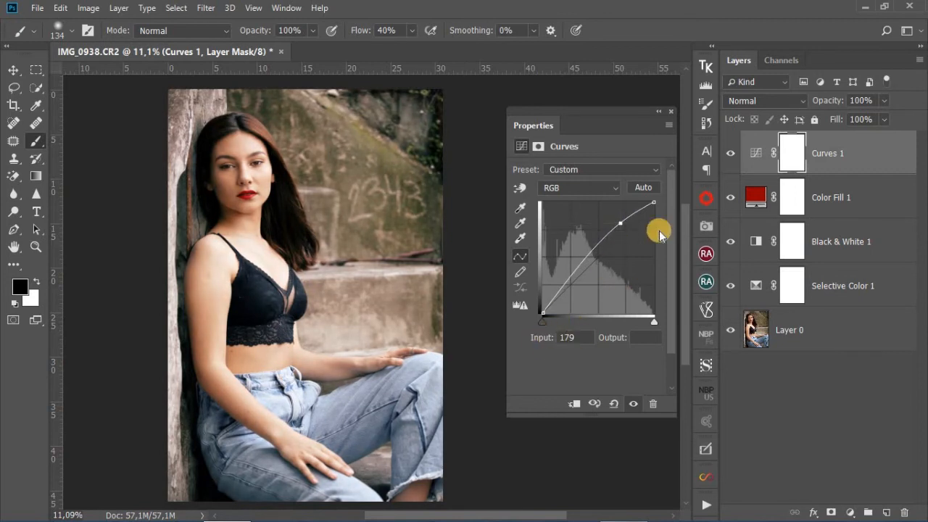
click(541, 337)
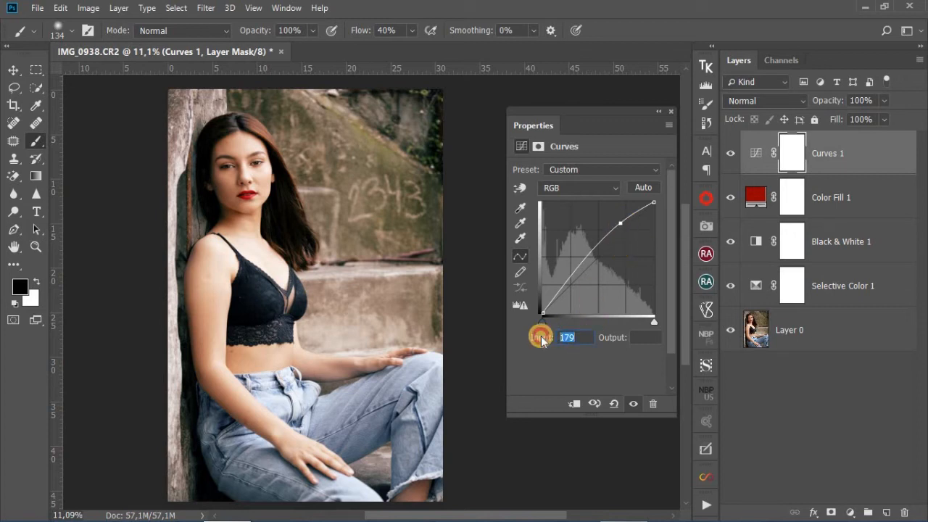
text(180)
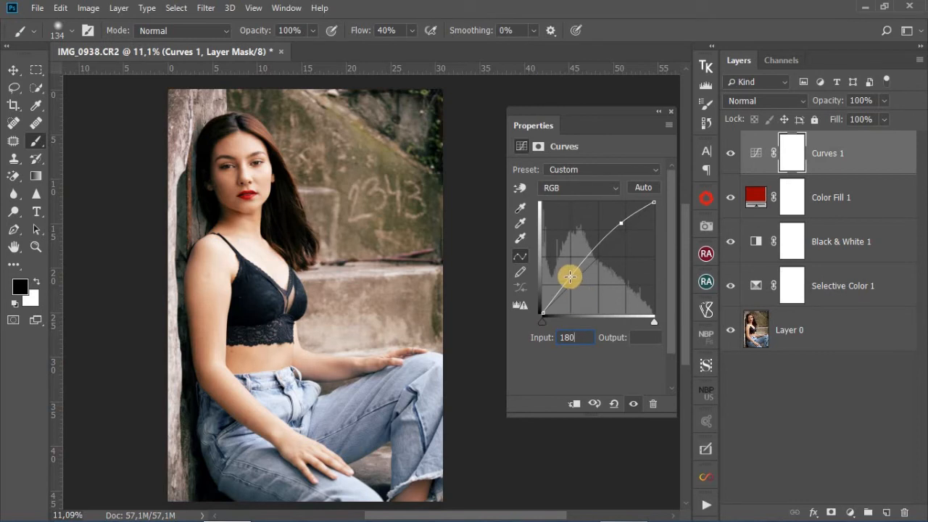
Step: Darken the shadows with a lowered curve point at input 60, and raise the curve's black point slightly to fade the blacks
drag(568, 280, 569, 289)
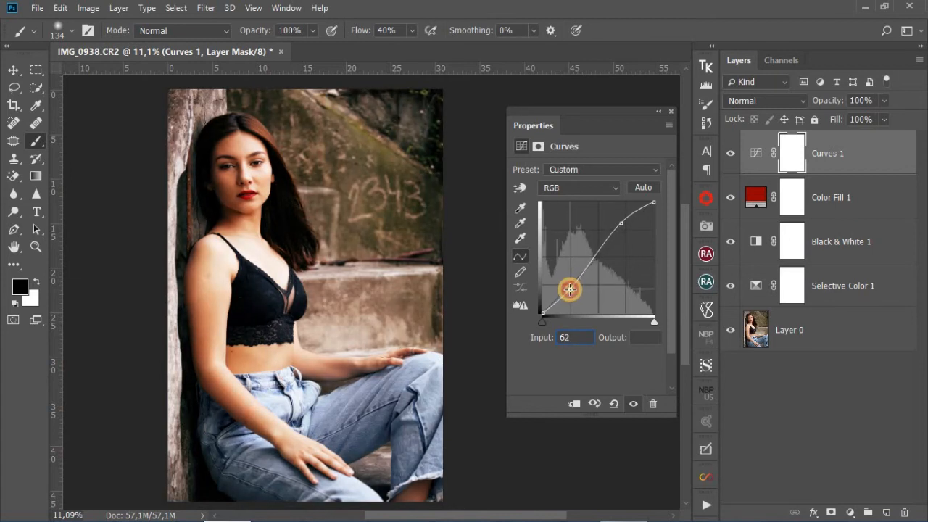
click(528, 334)
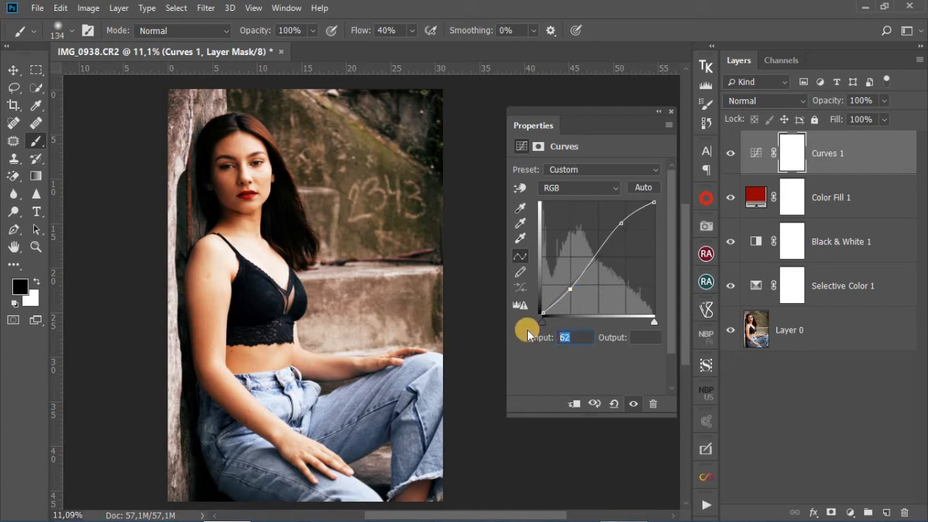
text(60)
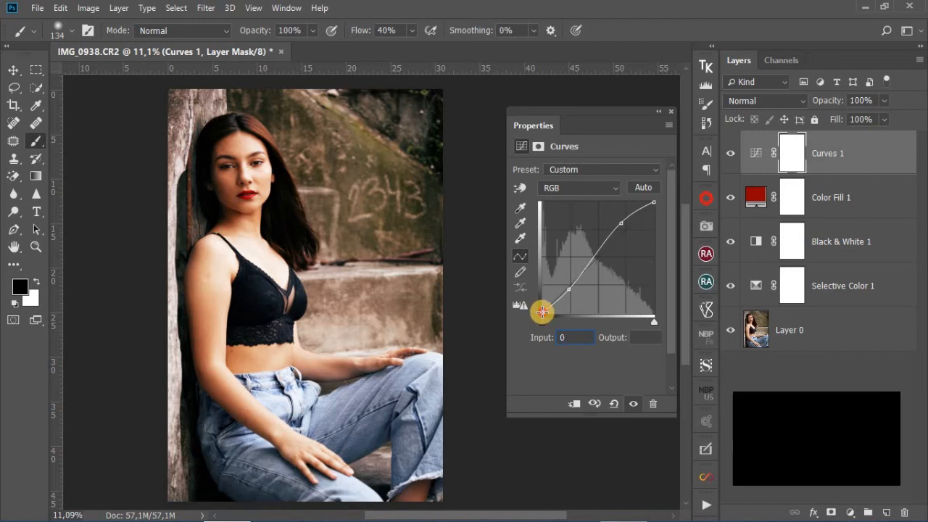
mouse_move(542, 309)
mouse_down()
mouse_move(541, 300)
mouse_move(534, 308)
mouse_up()
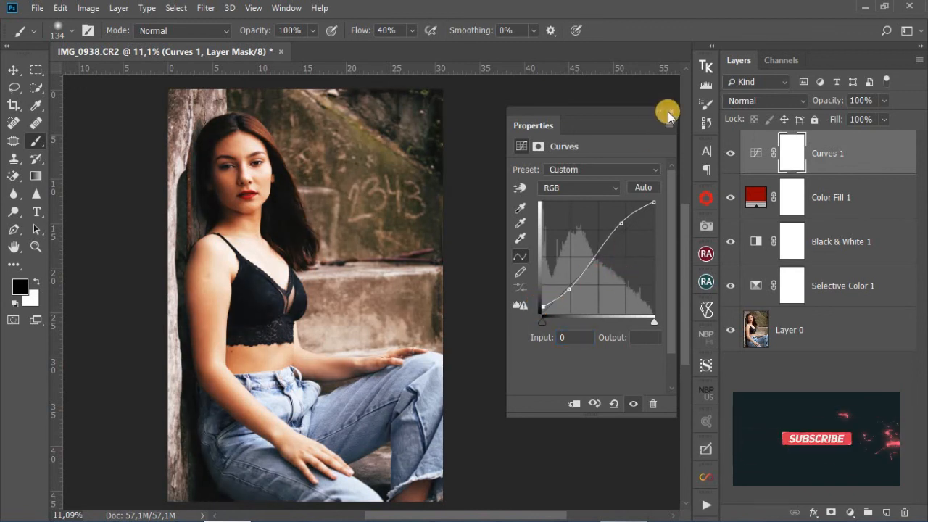
click(670, 111)
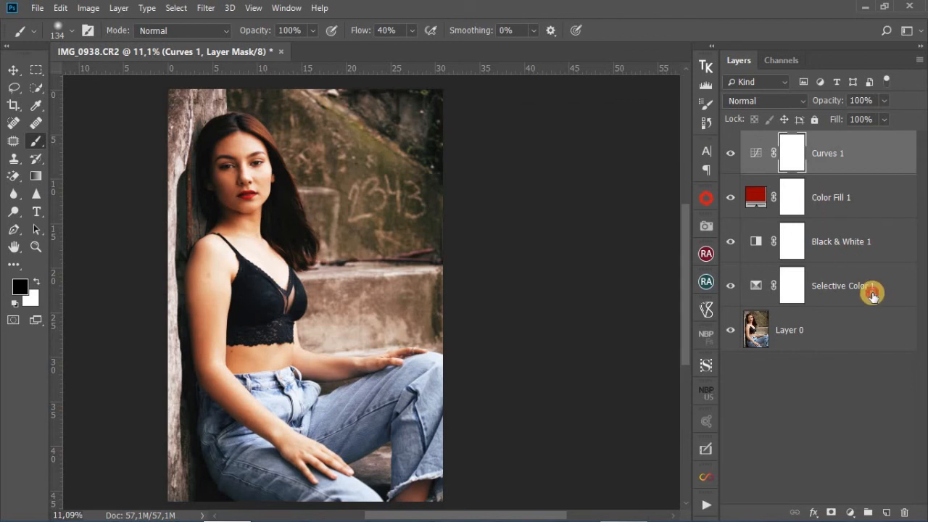
Step: Group the four adjustment layers from Curves down to Selective Color, and toggle the group's visibility to compare the photo before and after
shift+click(872, 292)
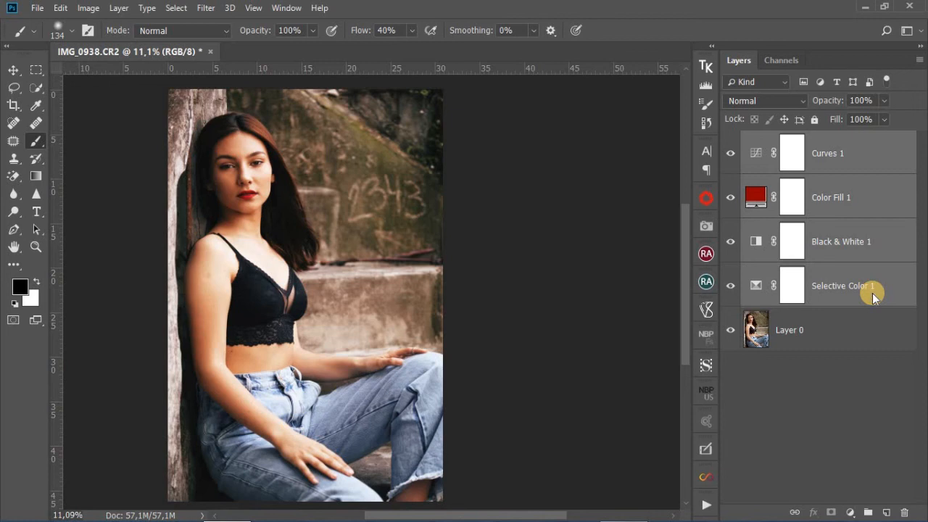
key(ctrl+g)
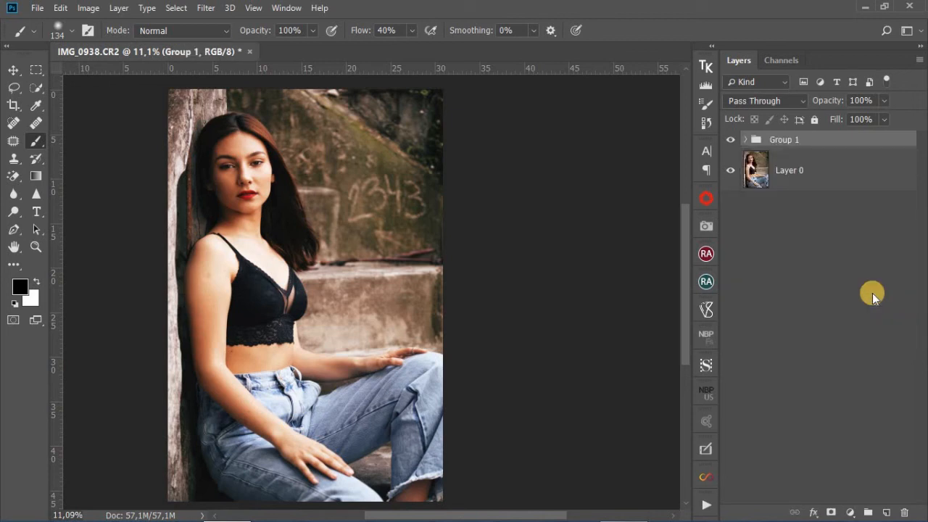
click(730, 141)
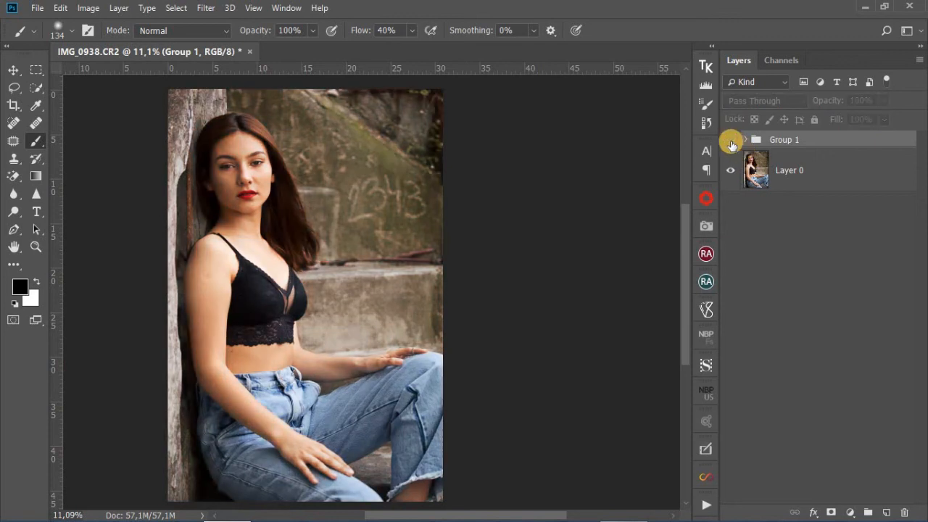
click(730, 140)
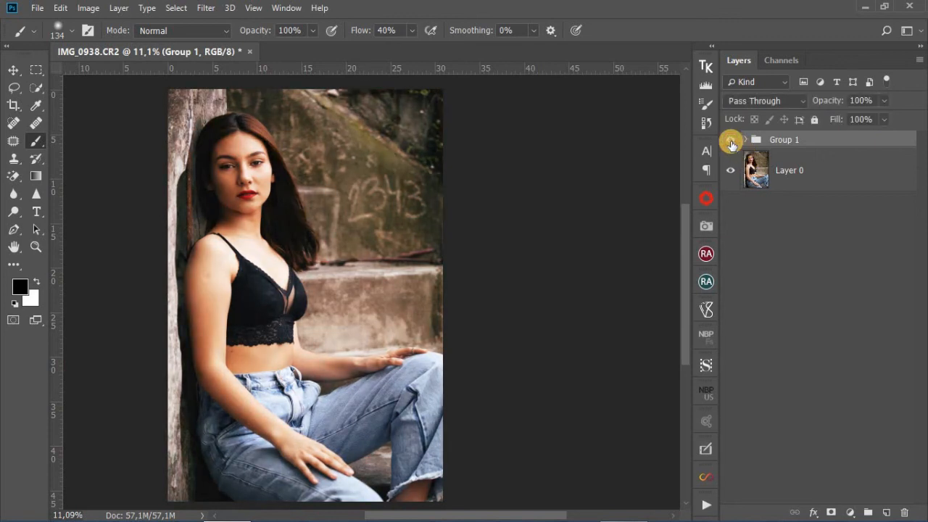
click(731, 142)
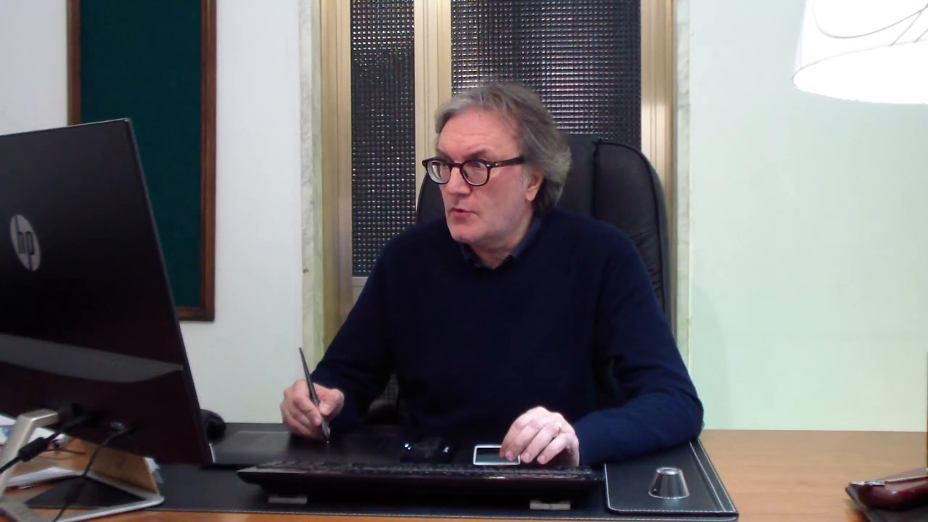